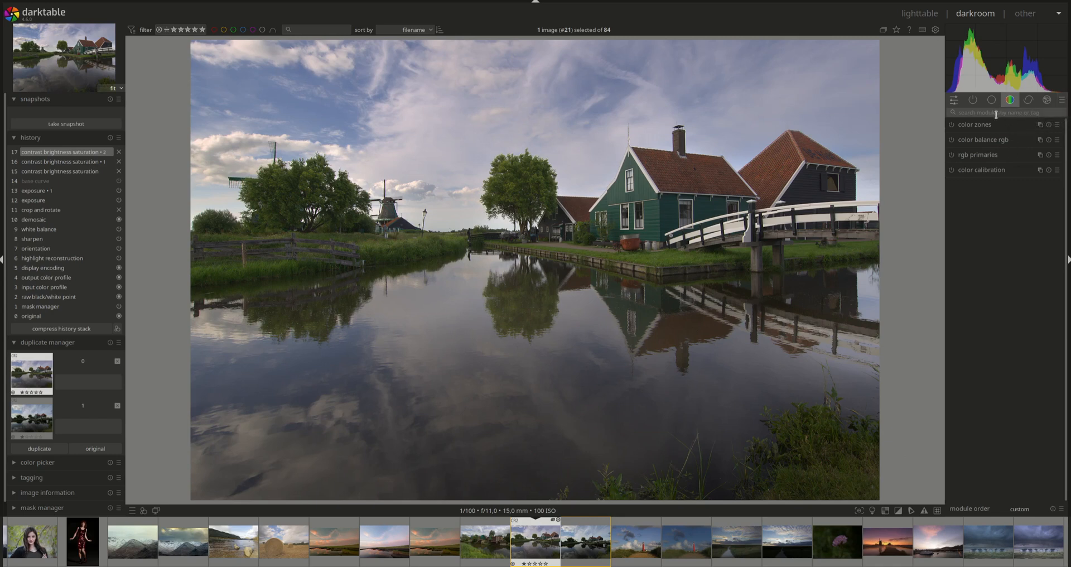
# Step: Expand the rgb primaries module to reveal its hue and purity sliders
pyautogui.click(976, 157)
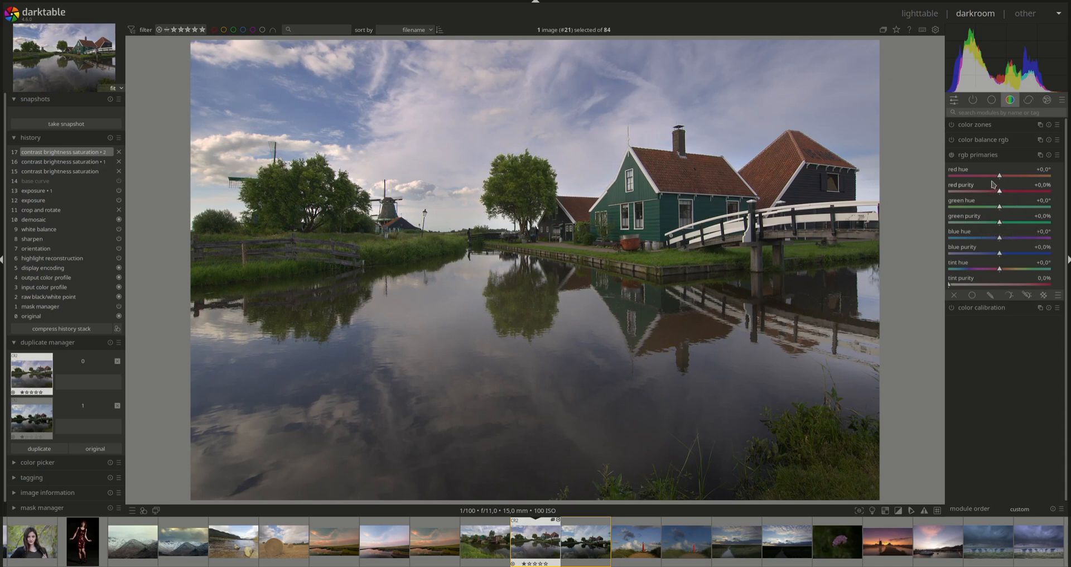
# Step: Sweep red hue from -20° through positive values and reset it to 0°
pyautogui.moveTo(999, 176); pyautogui.dragTo(947, 179)
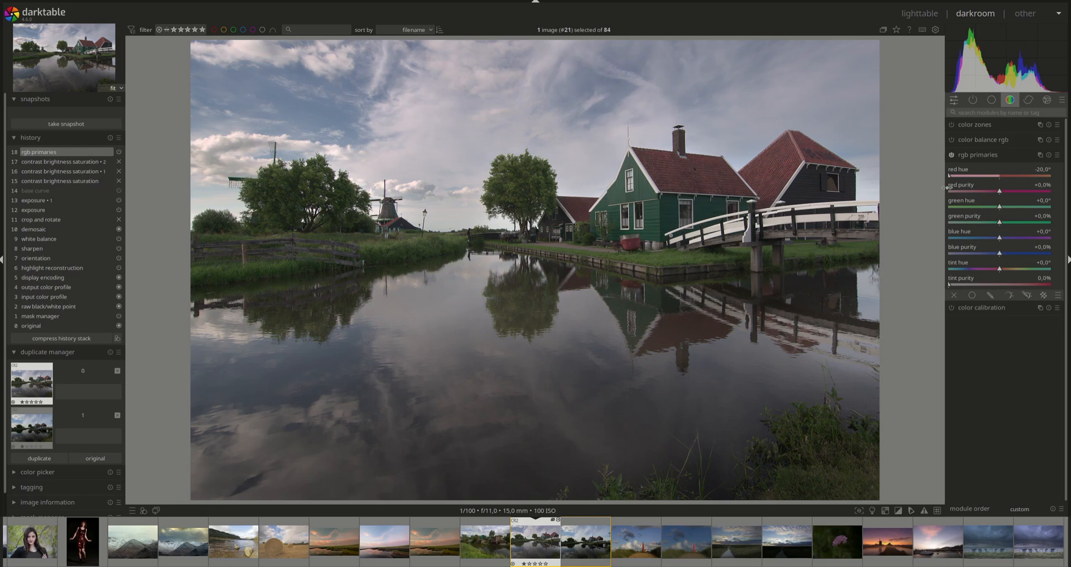
pyautogui.moveTo(951, 176)
pyautogui.mouseDown()
pyautogui.moveTo(1017, 177)
pyautogui.moveTo(942, 183)
pyautogui.mouseUp()
pyautogui.moveTo(949, 177)
pyautogui.mouseDown()
pyautogui.moveTo(1068, 176)
pyautogui.moveTo(999, 178)
pyautogui.moveTo(1050, 177)
pyautogui.mouseUp()
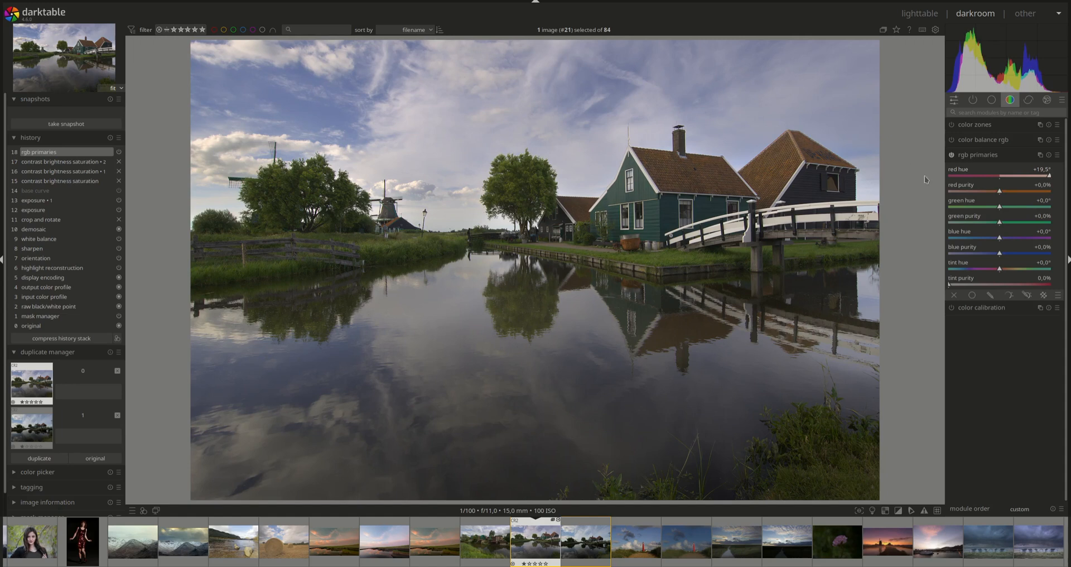
pyautogui.doubleClick(1046, 170)
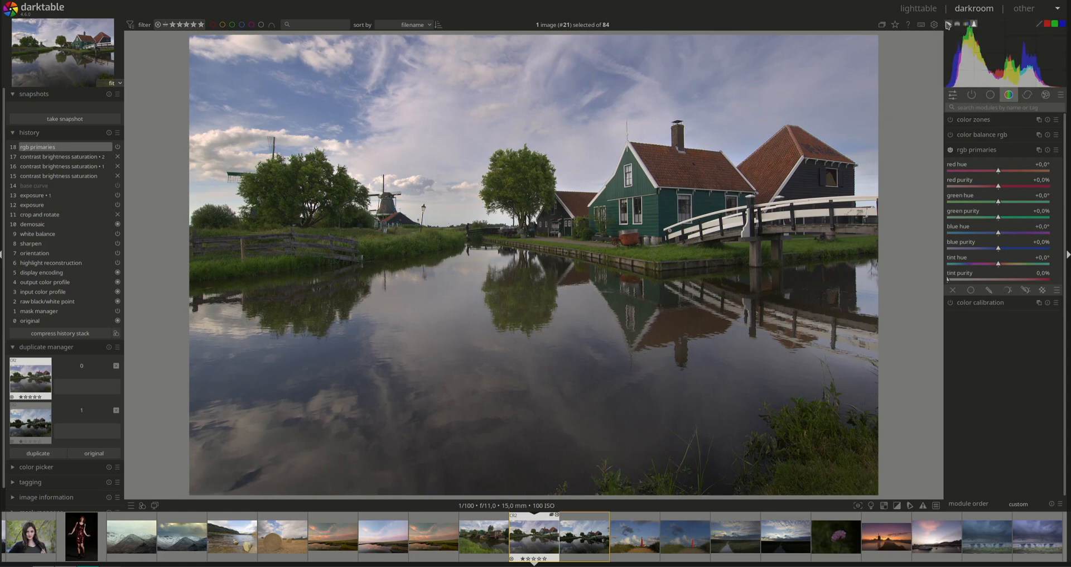
# Step: Show a vectorscope, sweep red hue negative to positive, and reset it to 0°
pyautogui.click(948, 25)
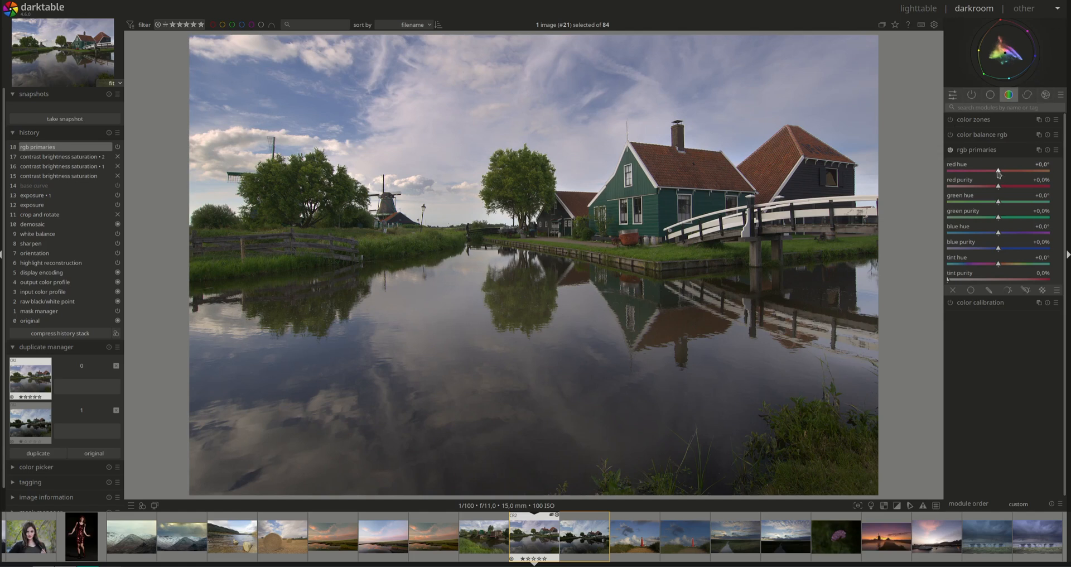
pyautogui.moveTo(998, 173); pyautogui.dragTo(947, 172)
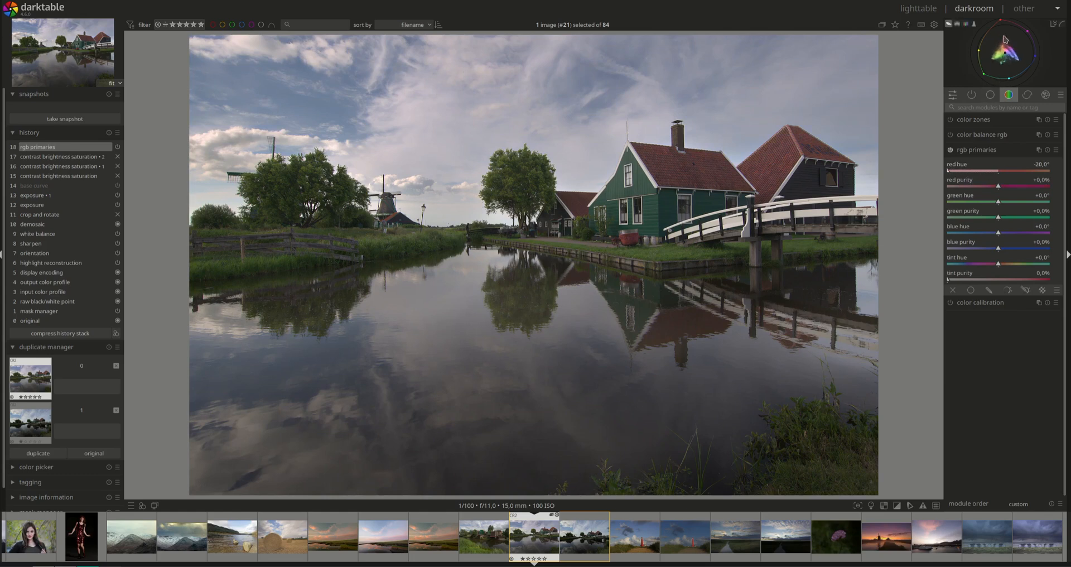
pyautogui.moveTo(947, 170)
pyautogui.mouseDown()
pyautogui.moveTo(1048, 169)
pyautogui.moveTo(987, 170)
pyautogui.mouseUp()
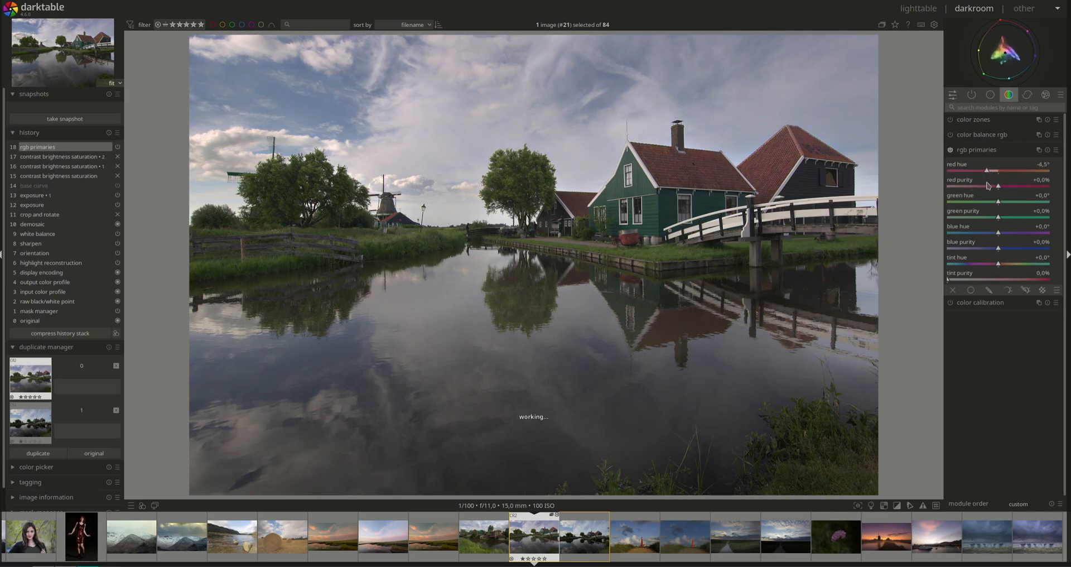
pyautogui.doubleClick(1042, 164)
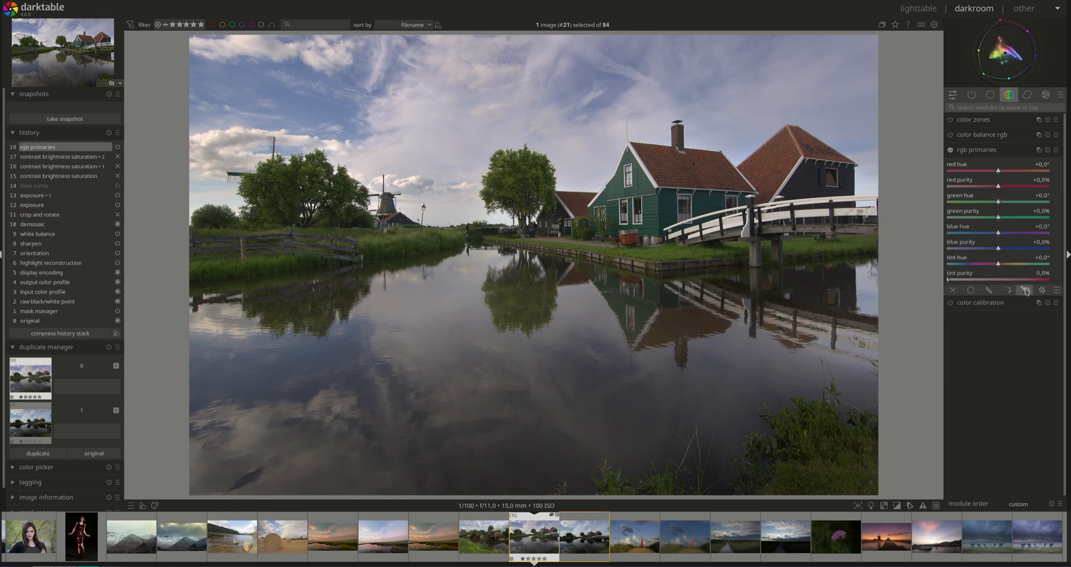
# Step: Raise red purity to +30% then +50%, resetting it to 0% after each
pyautogui.moveTo(999, 187)
pyautogui.mouseDown()
pyautogui.moveTo(1049, 186)
pyautogui.moveTo(983, 185)
pyautogui.mouseUp()
pyautogui.doubleClick(990, 187)
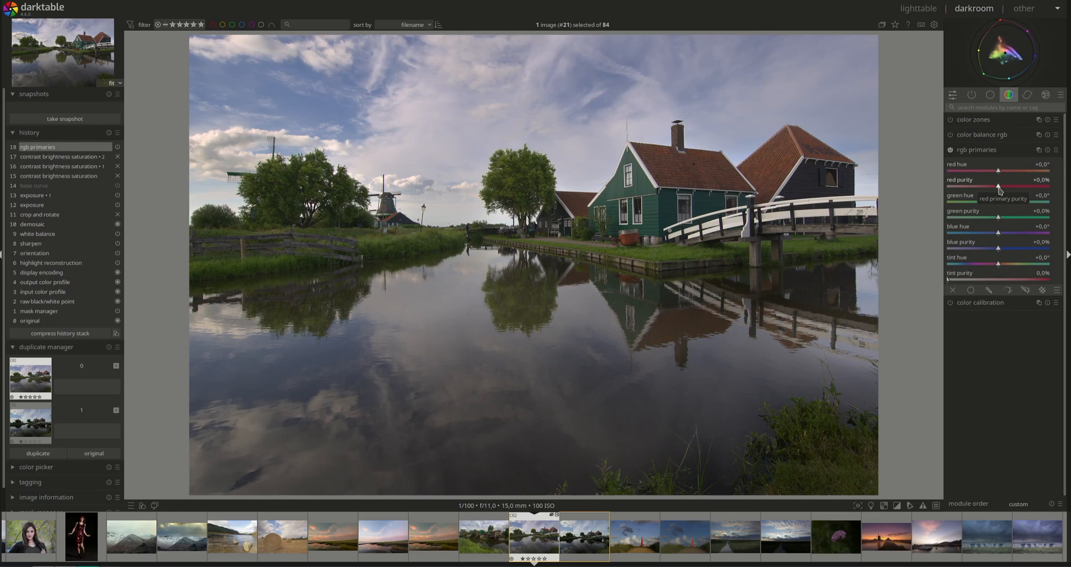
pyautogui.moveTo(998, 187); pyautogui.dragTo(1049, 188)
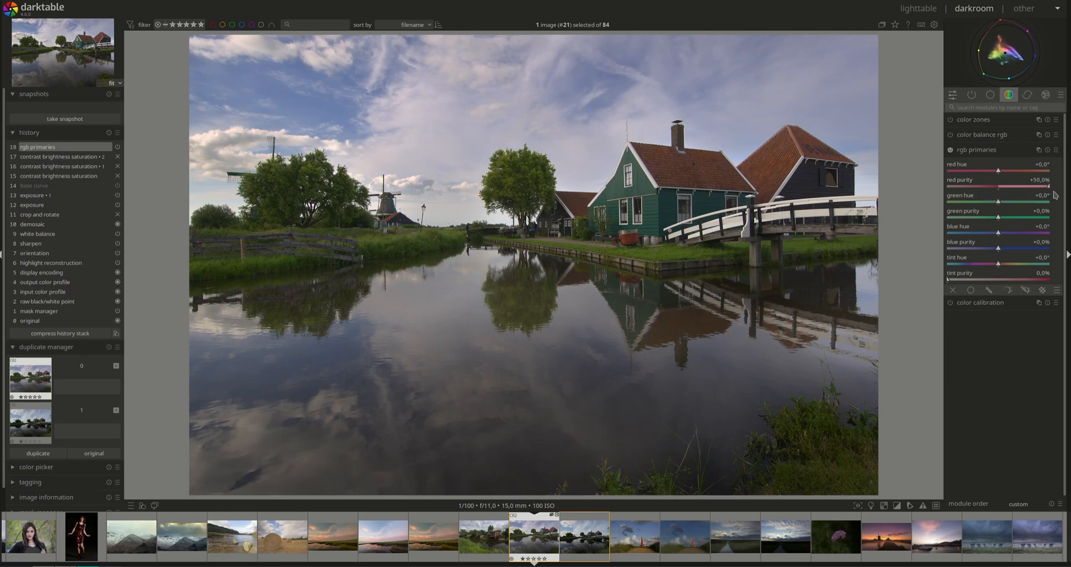
pyautogui.doubleClick(1049, 188)
# Step: Nudge green hue, reset it, then push it to its +20° extreme
pyautogui.moveTo(1000, 203); pyautogui.dragTo(947, 203)
pyautogui.doubleClick(999, 203)
pyautogui.moveTo(999, 202)
pyautogui.mouseDown()
pyautogui.moveTo(927, 206)
pyautogui.moveTo(1057, 215)
pyautogui.mouseUp()
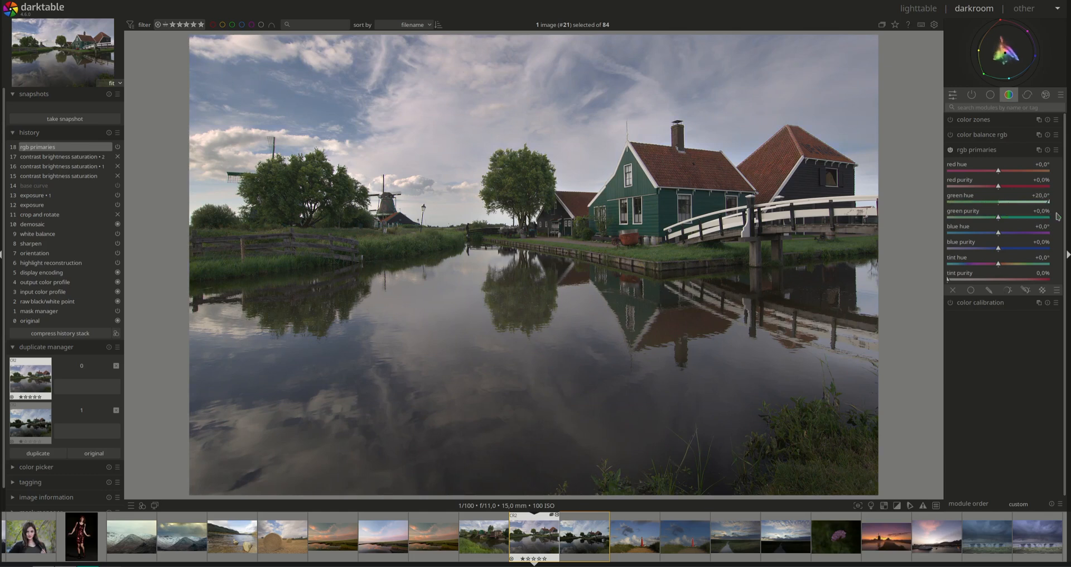
# Step: Reset green hue to 0°, push green purity up to +50%, then return it to neutral
pyautogui.doubleClick(1043, 203)
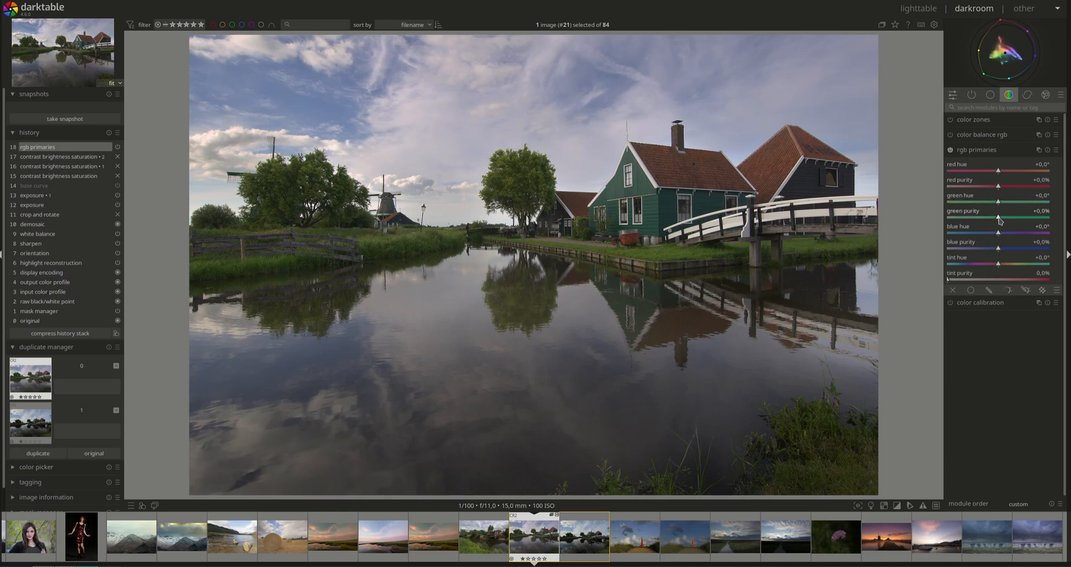
pyautogui.moveTo(999, 215)
pyautogui.mouseDown()
pyautogui.moveTo(1046, 223)
pyautogui.moveTo(942, 213)
pyautogui.moveTo(1058, 223)
pyautogui.mouseUp()
pyautogui.moveTo(997, 217); pyautogui.dragTo(1051, 218)
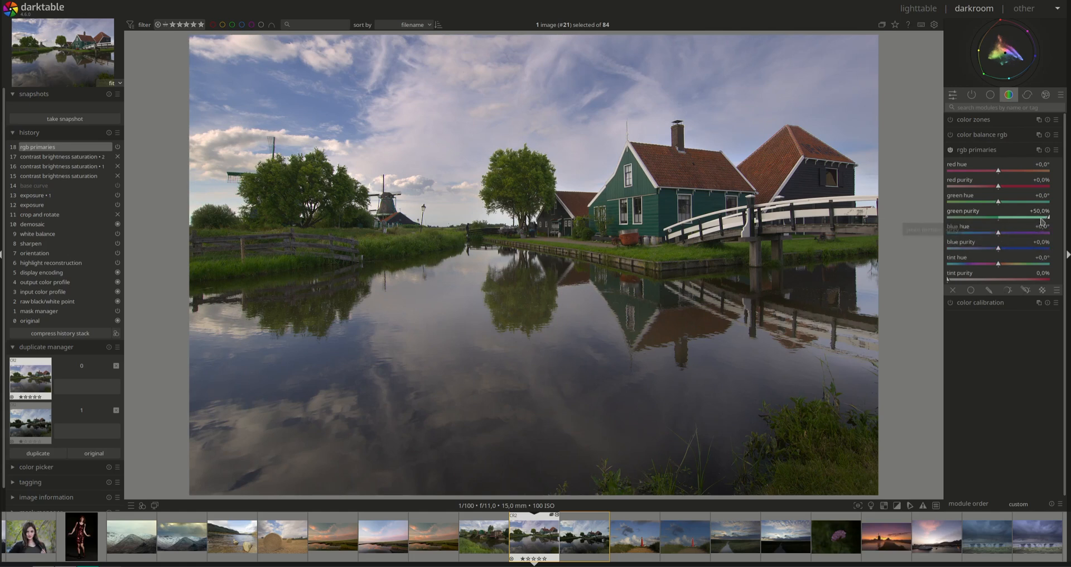
pyautogui.moveTo(1046, 216); pyautogui.dragTo(998, 218)
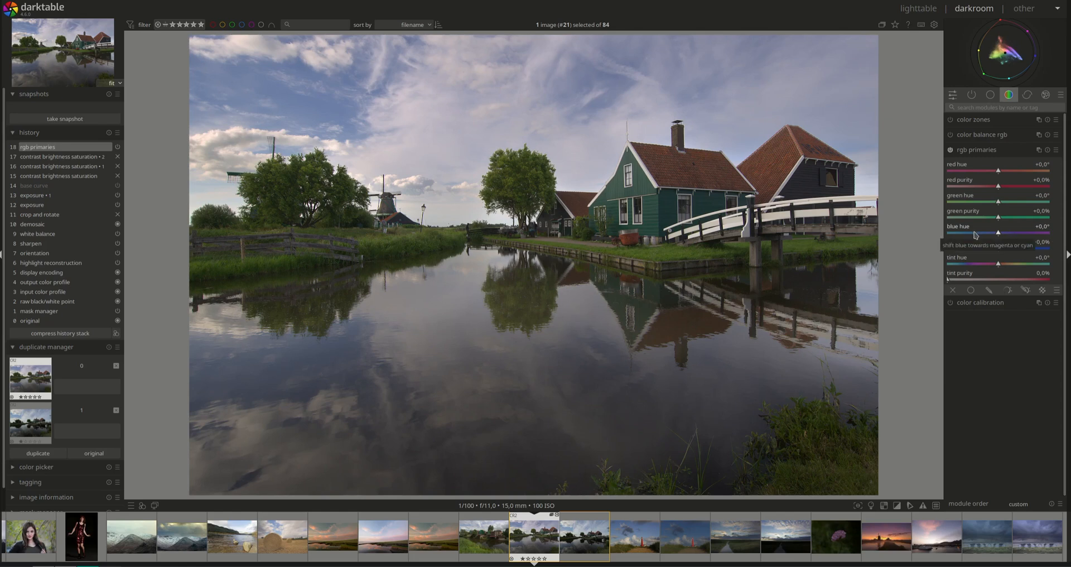
pyautogui.moveTo(998, 232)
pyautogui.mouseDown()
pyautogui.moveTo(1053, 234)
pyautogui.moveTo(947, 234)
pyautogui.mouseUp()
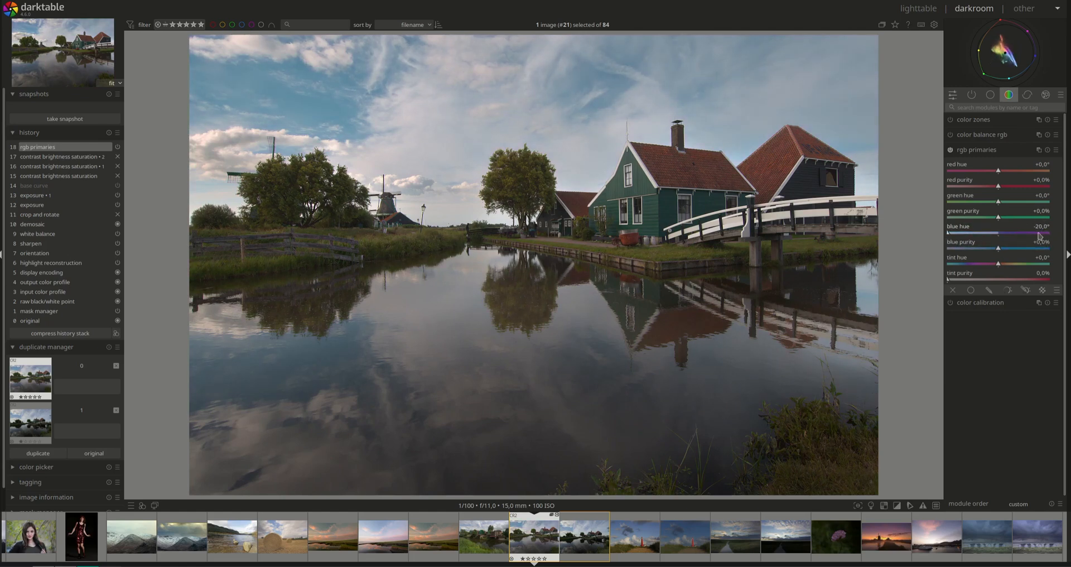
pyautogui.doubleClick(1021, 229)
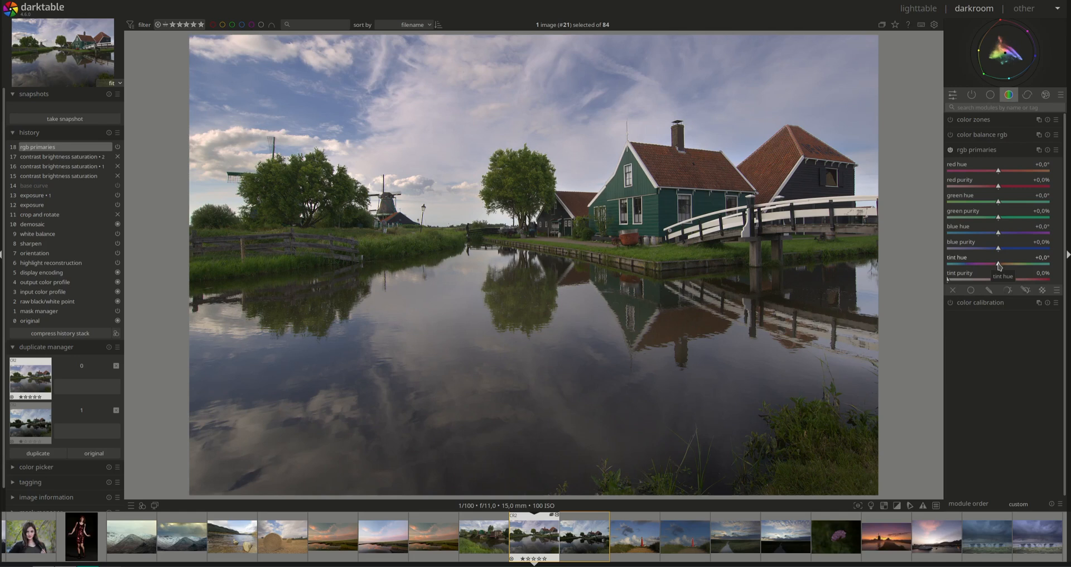
pyautogui.moveTo(1000, 264); pyautogui.dragTo(1056, 269)
pyautogui.moveTo(1056, 266)
pyautogui.mouseDown()
pyautogui.moveTo(951, 267)
pyautogui.moveTo(1004, 265)
pyautogui.mouseUp()
pyautogui.doubleClick(1044, 264)
pyautogui.moveTo(947, 281); pyautogui.dragTo(1003, 283)
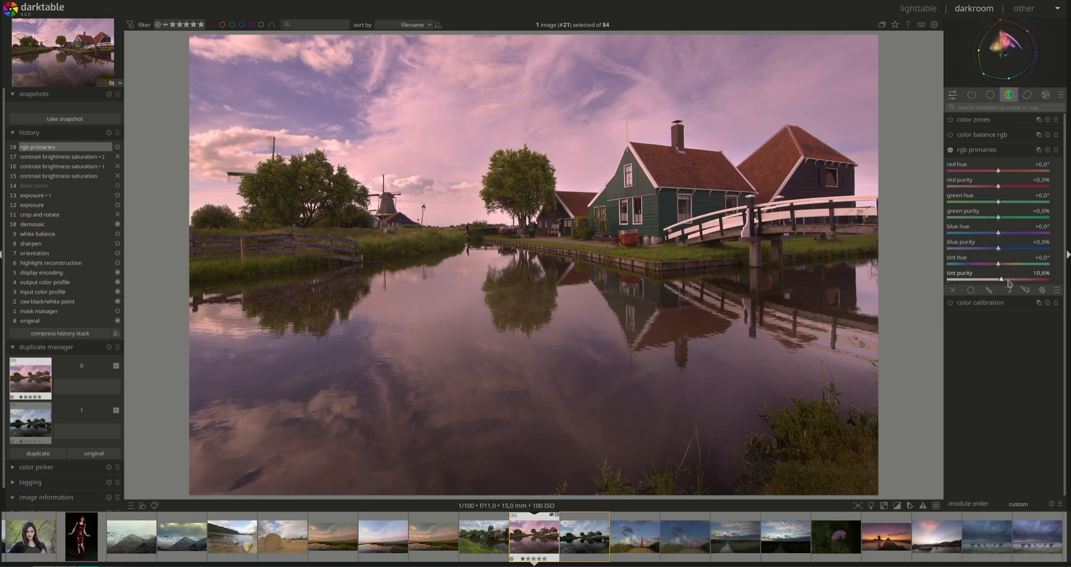
pyautogui.doubleClick(1003, 279)
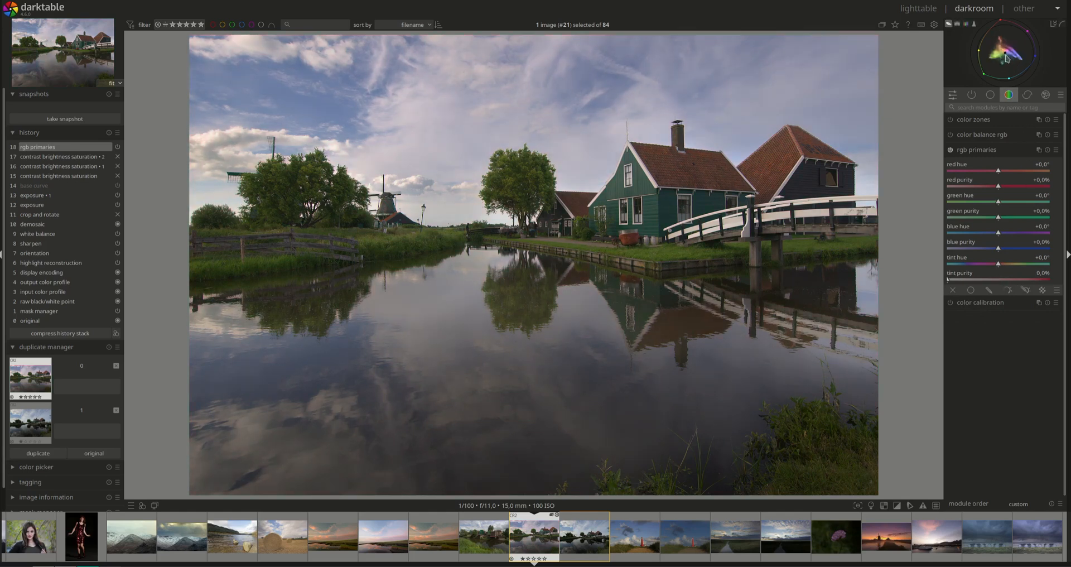
pyautogui.moveTo(950, 281); pyautogui.dragTo(983, 282)
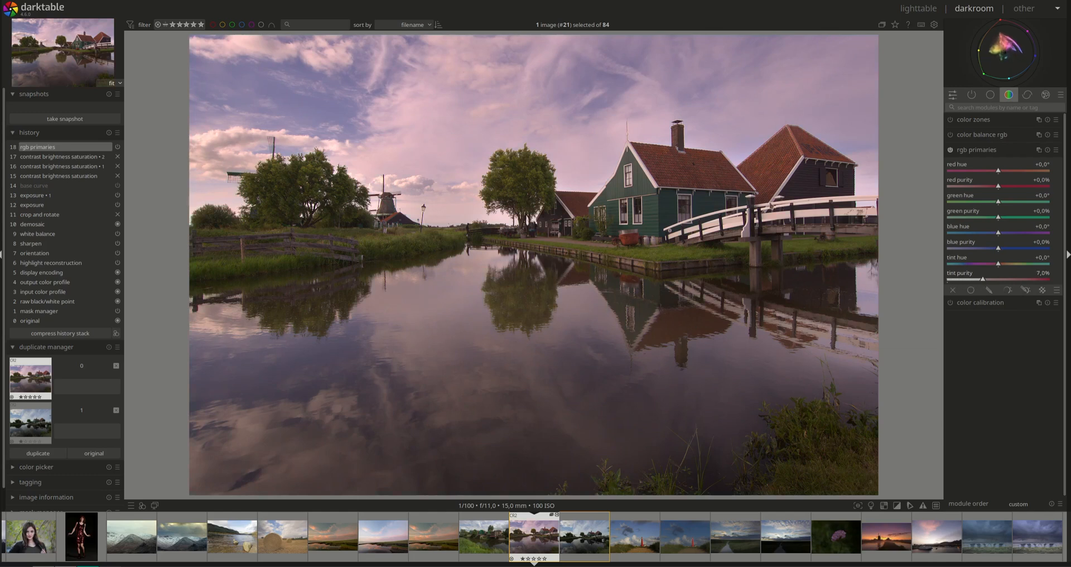
pyautogui.moveTo(999, 263)
pyautogui.mouseDown()
pyautogui.moveTo(964, 266)
pyautogui.moveTo(1037, 266)
pyautogui.mouseUp()
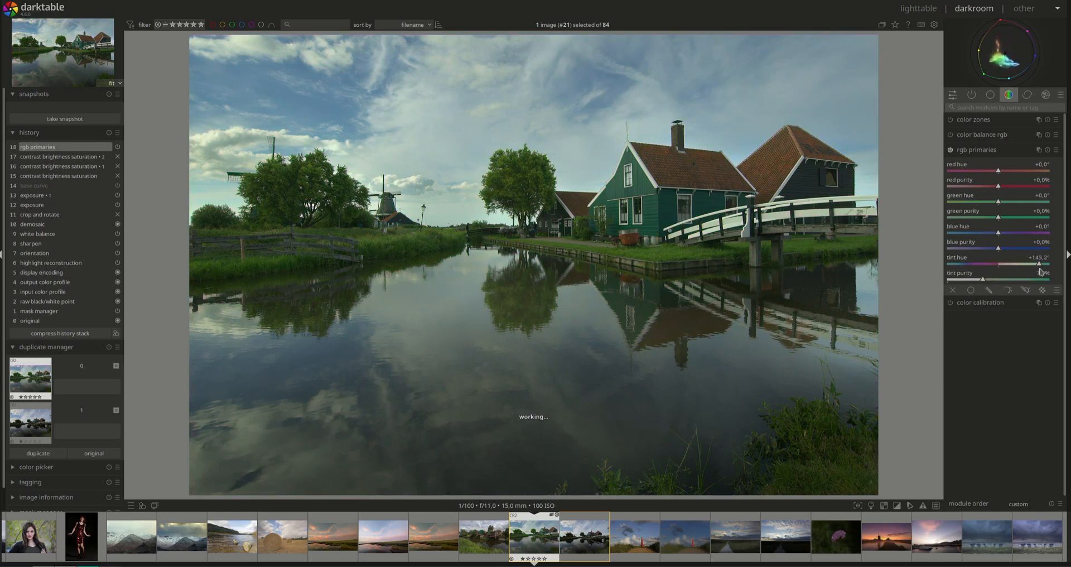
pyautogui.moveTo(1037, 266); pyautogui.dragTo(1002, 266)
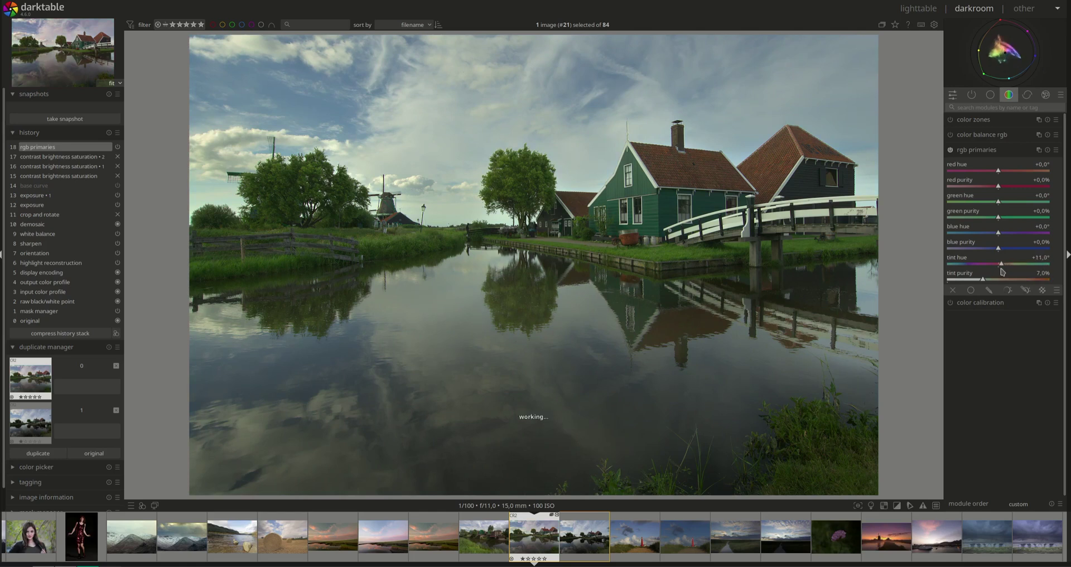
pyautogui.doubleClick(1042, 261)
pyautogui.doubleClick(1042, 278)
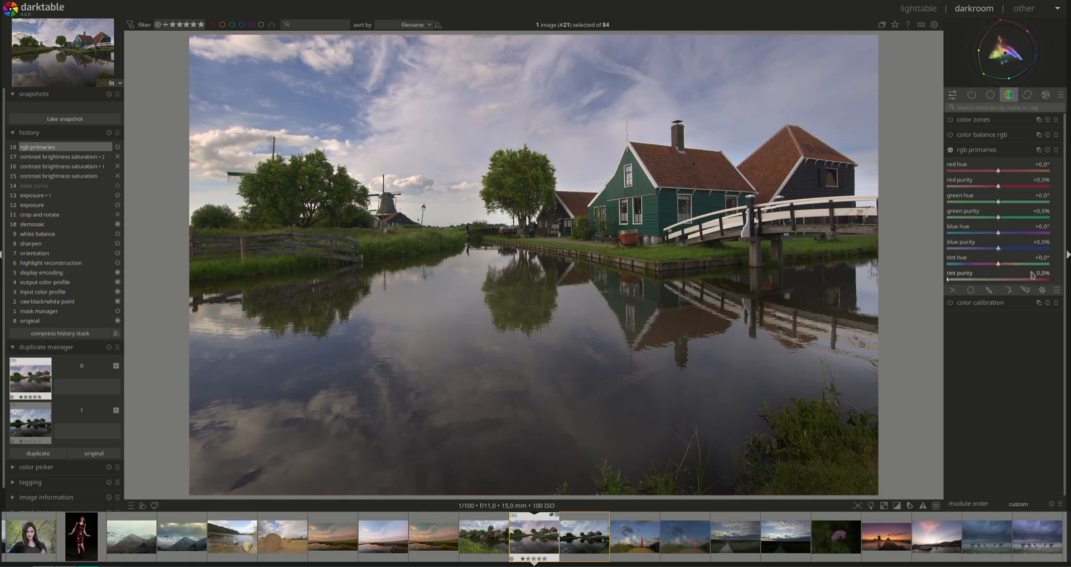